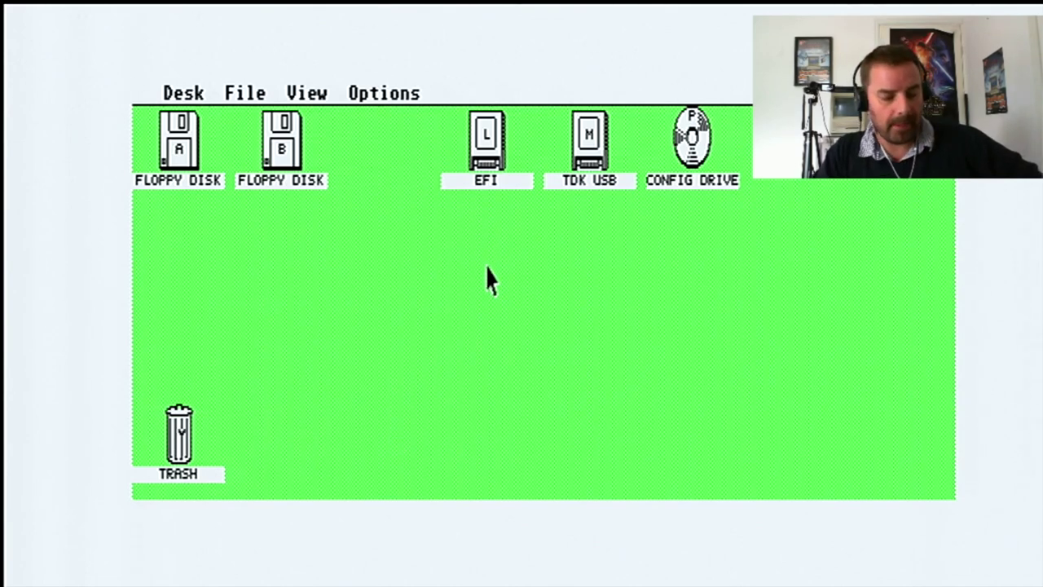
Run CE_CONF.TOS from the config drive and review the ACSI IDs configuration without saving changes.
double_click(687, 150)
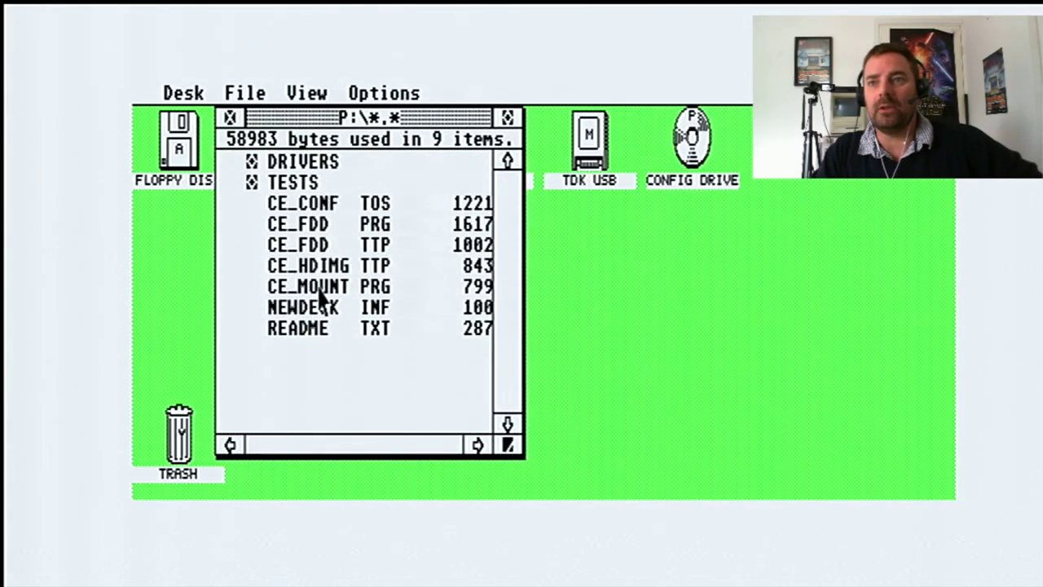
double_click(319, 204)
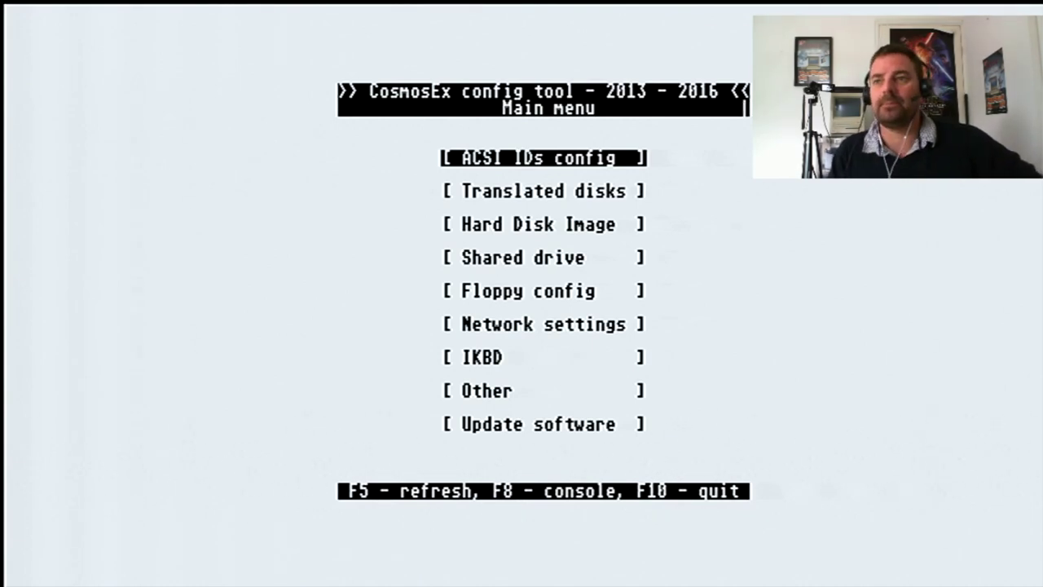
key("Return")
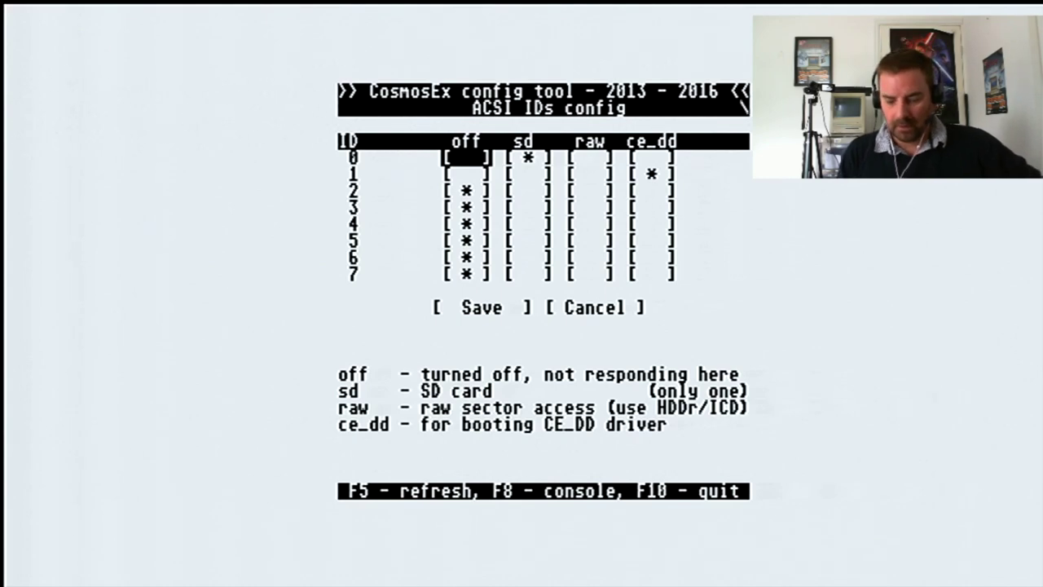
key("Up")
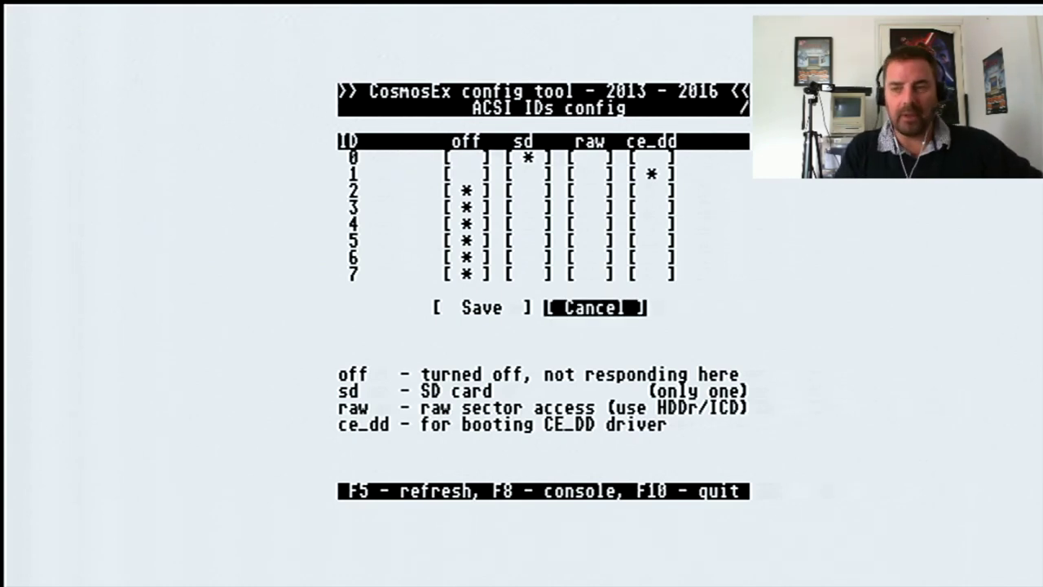
key("Return")
Review the drive letter assignments and mounting options for translated disks, leaving without saving.
key("Down")
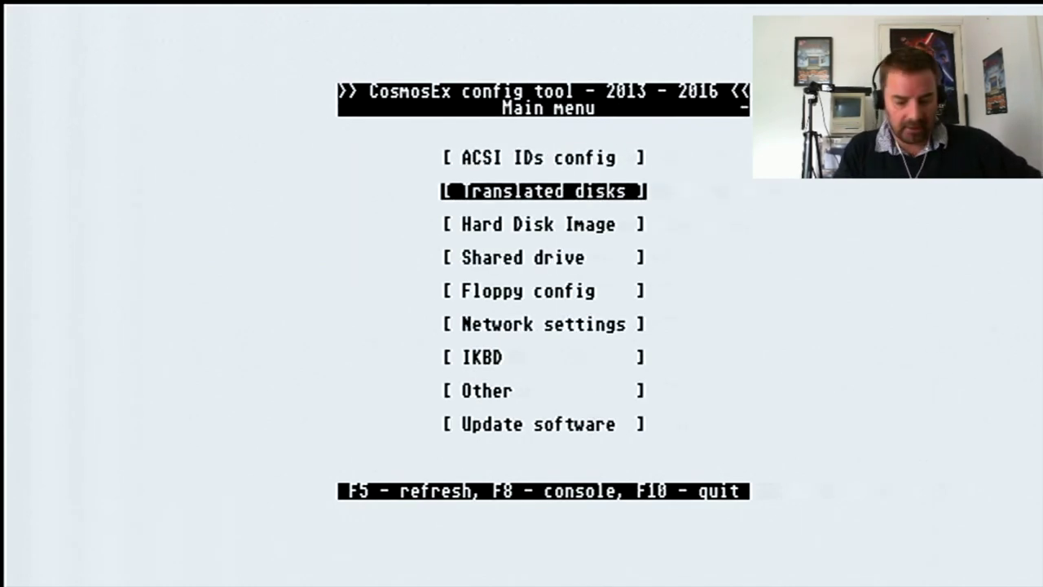
key("Return")
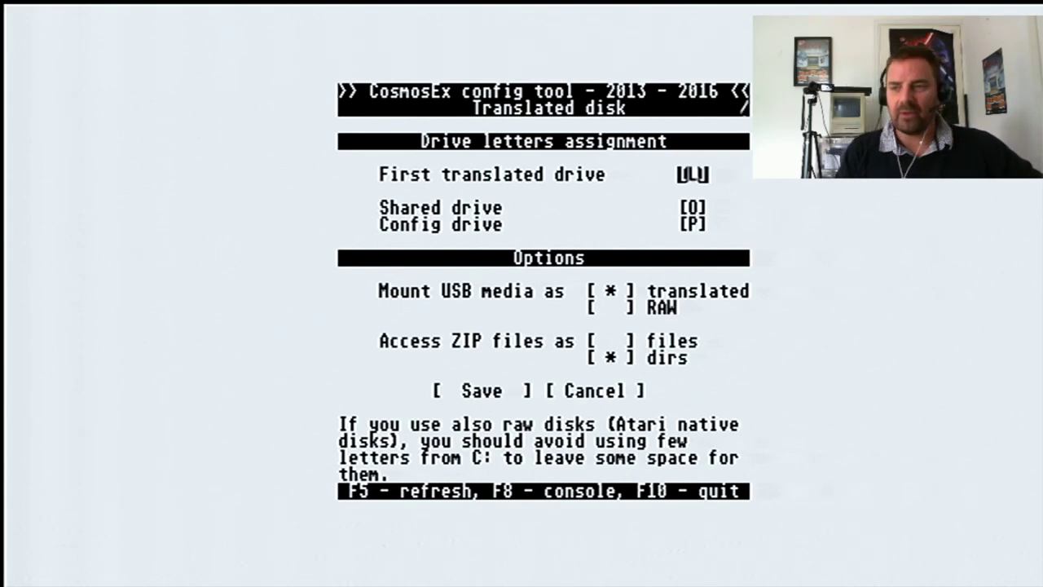
left_click(594, 391)
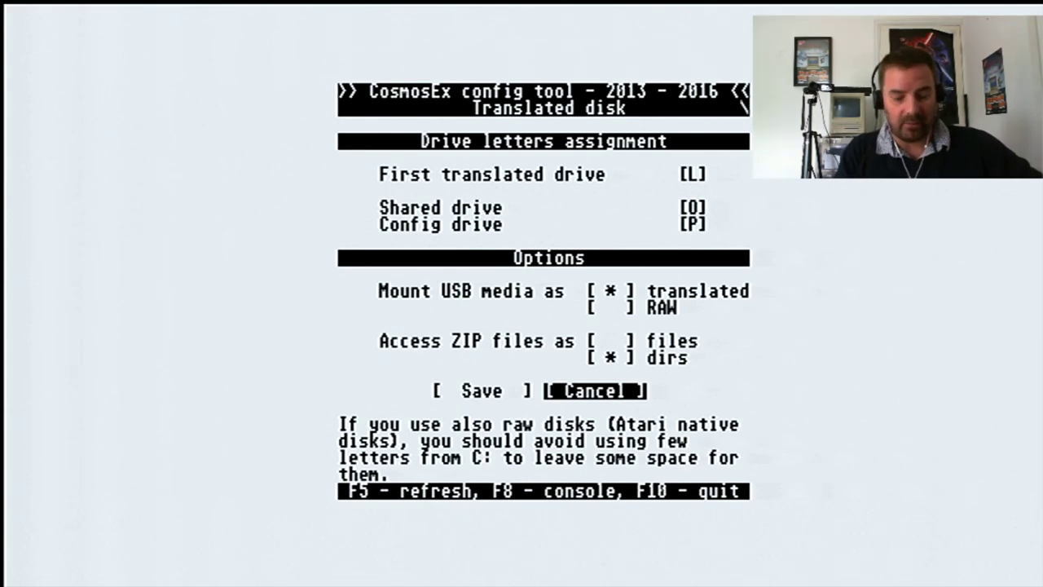
key("Return")
View the network settings of the CosmosEx and return to the main menu.
key("Down")
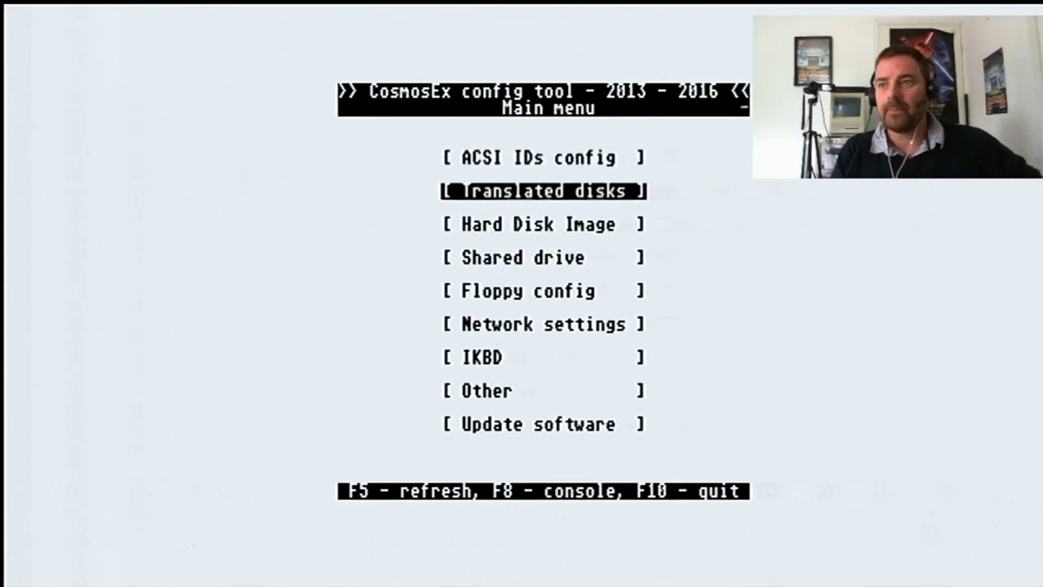
key("Down")
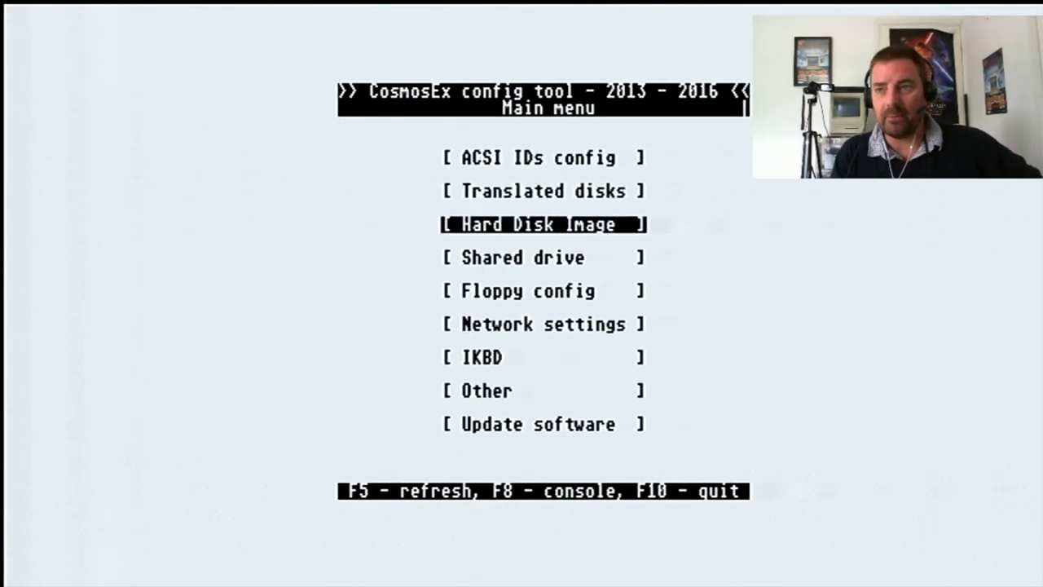
key("Down")
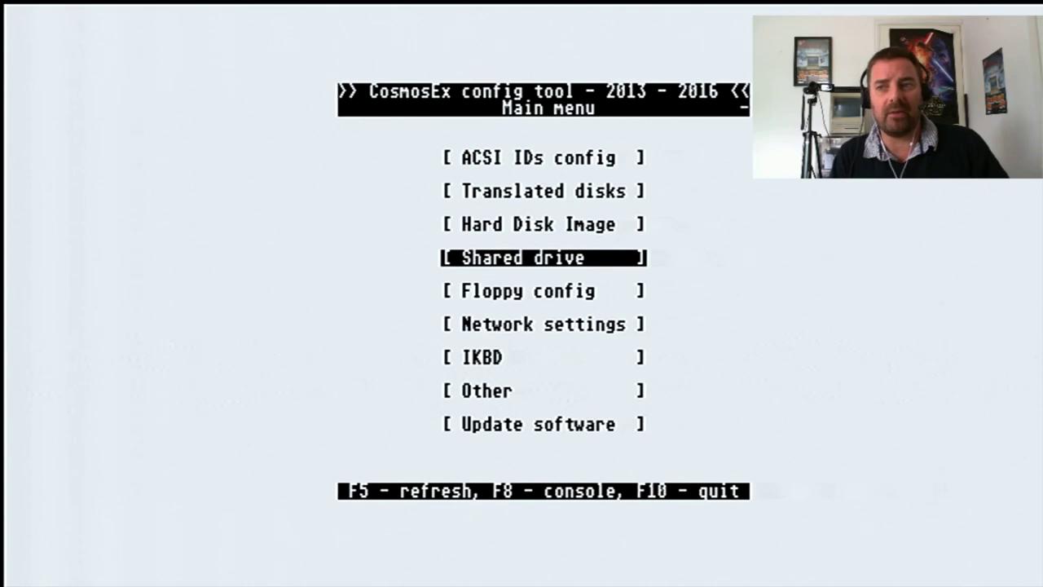
key("Down")
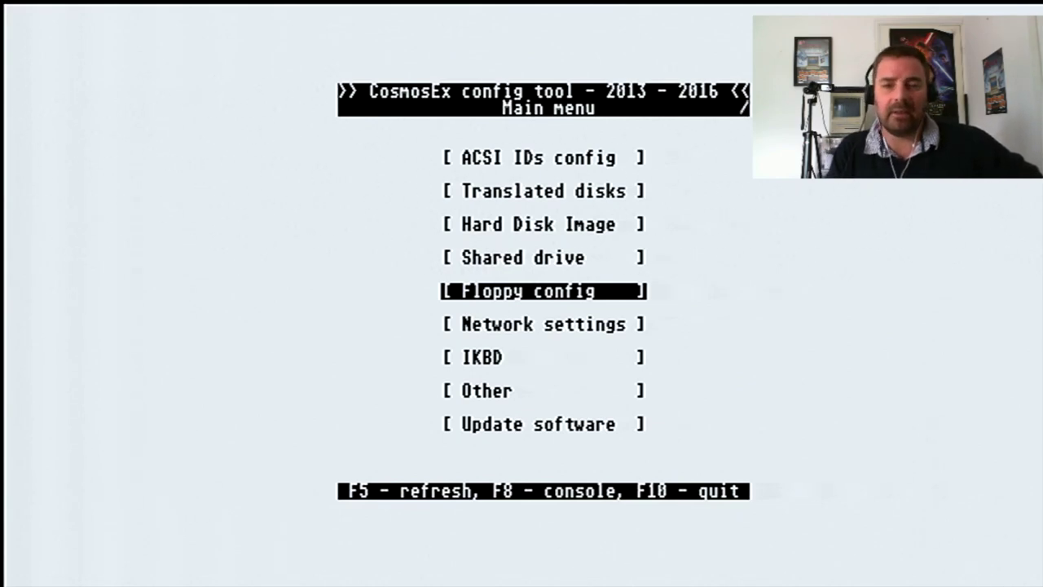
key("Down")
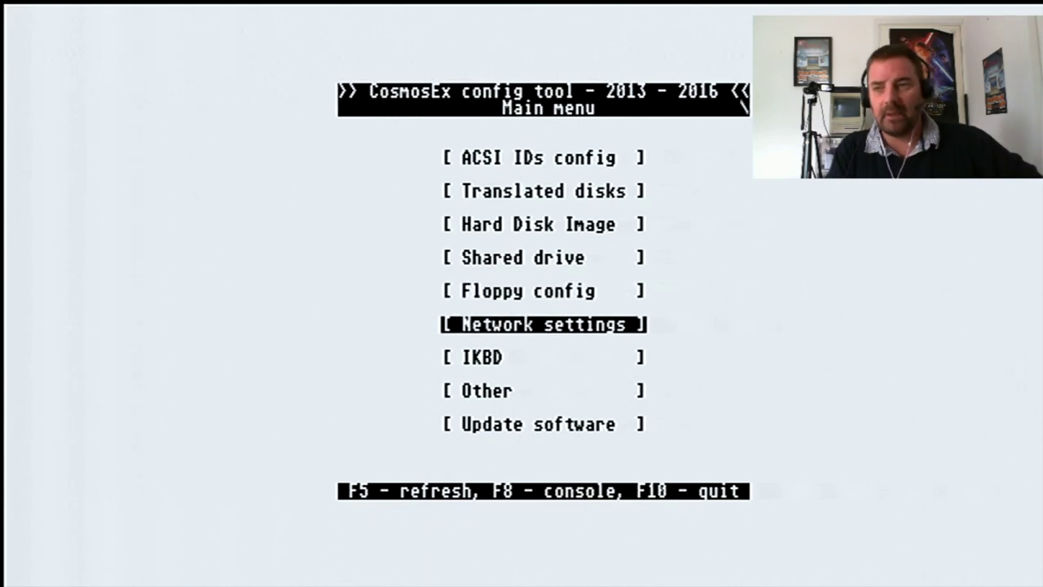
key("Return")
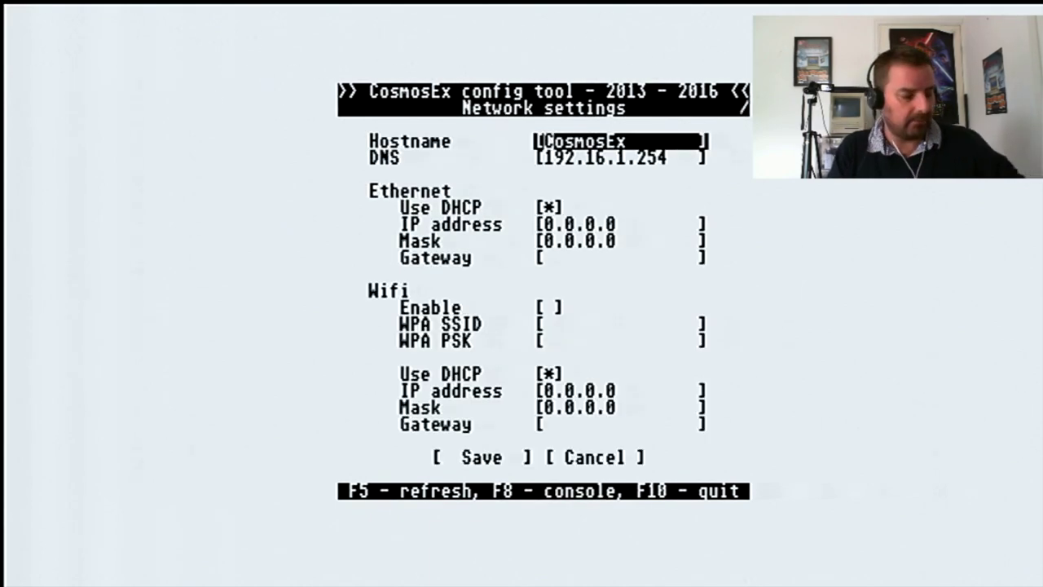
key("Escape")
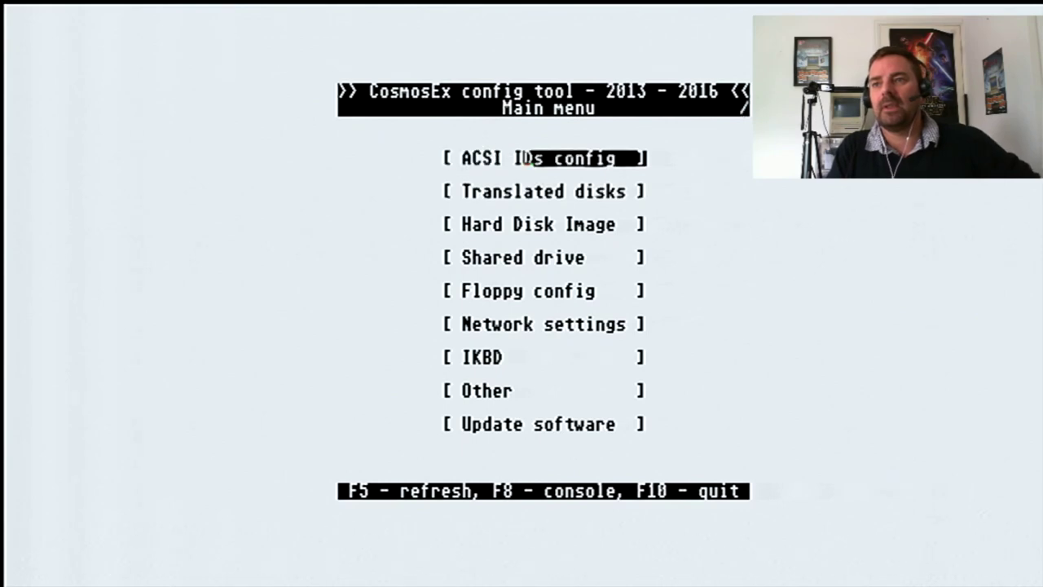
View the IKBD settings for joysticks and mouse wheel, and return to the main menu.
key("Down")
key("Down")
key("Down")
key("Down")
key("Down")
key("Down")
key("Down")
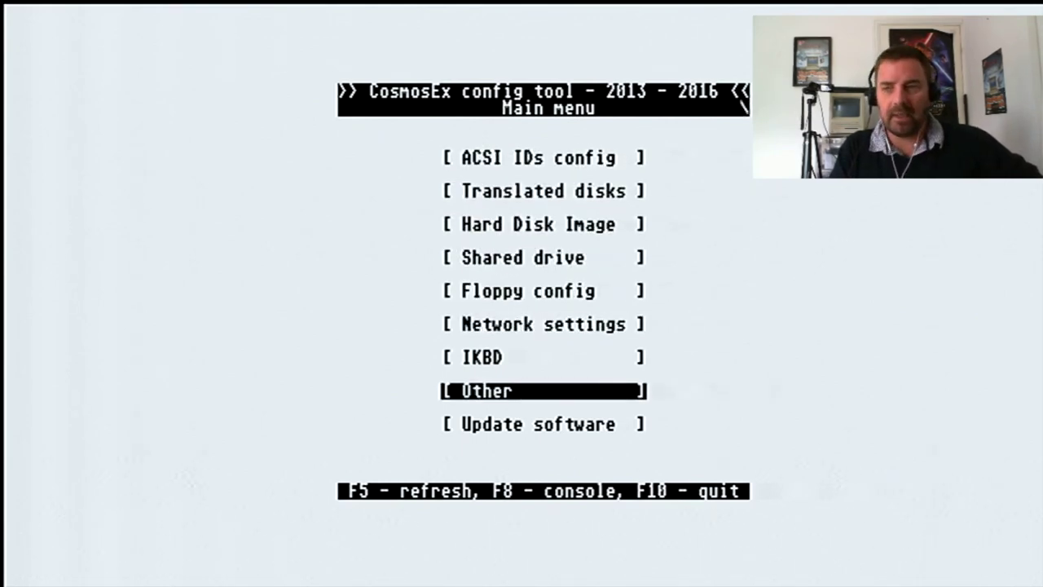
key("Up")
key("Return")
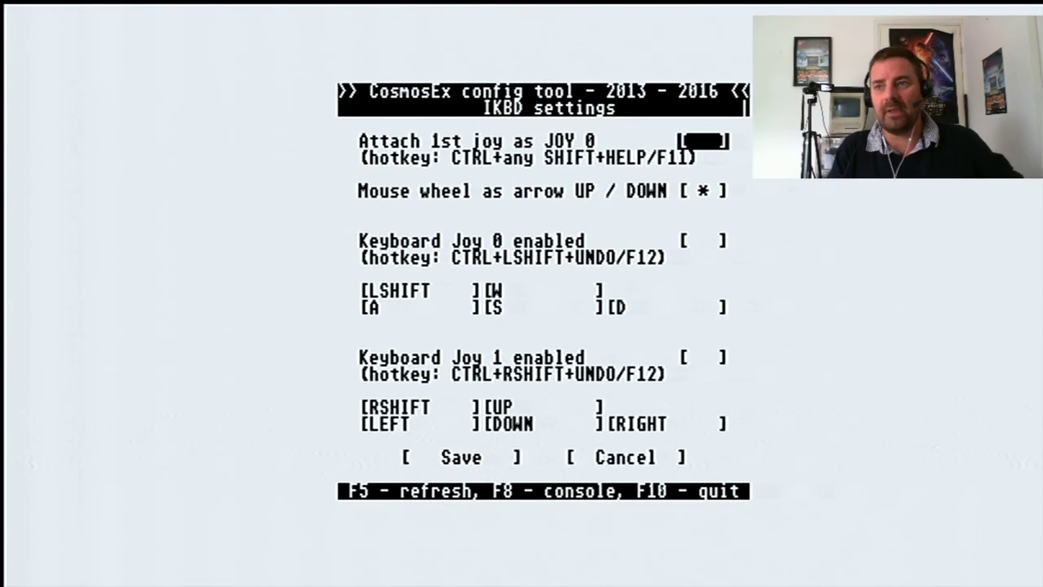
key("Escape")
View the Other settings covering internet time, screencast frameskip and screen resolution, and leave without saving.
key("Down")
key("Down")
key("Down")
key("Down")
key("Down")
key("Down")
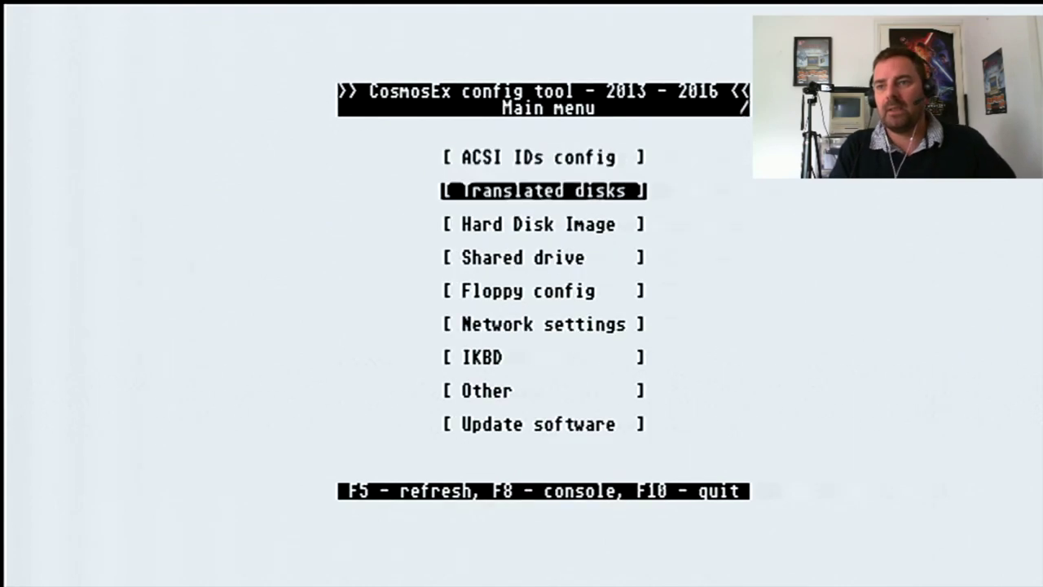
key("Down")
key("Return")
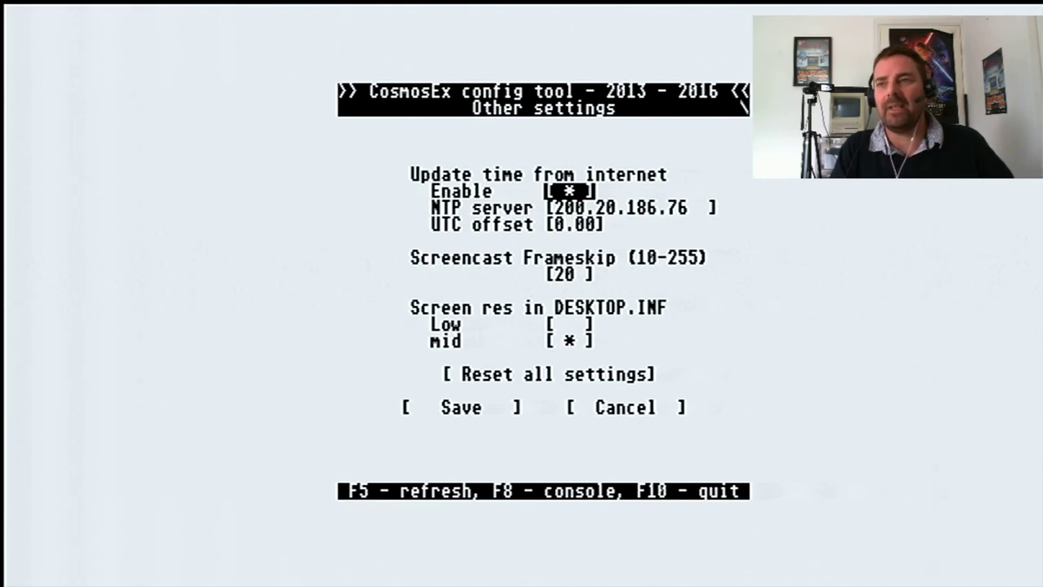
key("Escape")
Highlight the Update software entry without opening it, and quit the CosmosEx config tool.
key("Down")
key("Down")
key("Down")
key("Down")
key("Down")
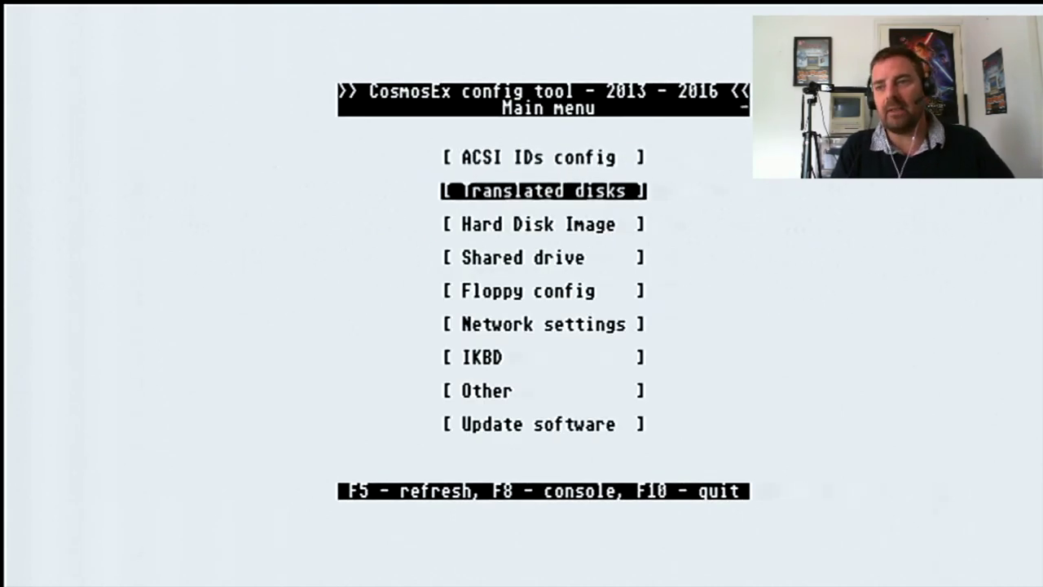
key("Up")
key("Up")
key("Up")
key("Up")
key("Up")
key("Up")
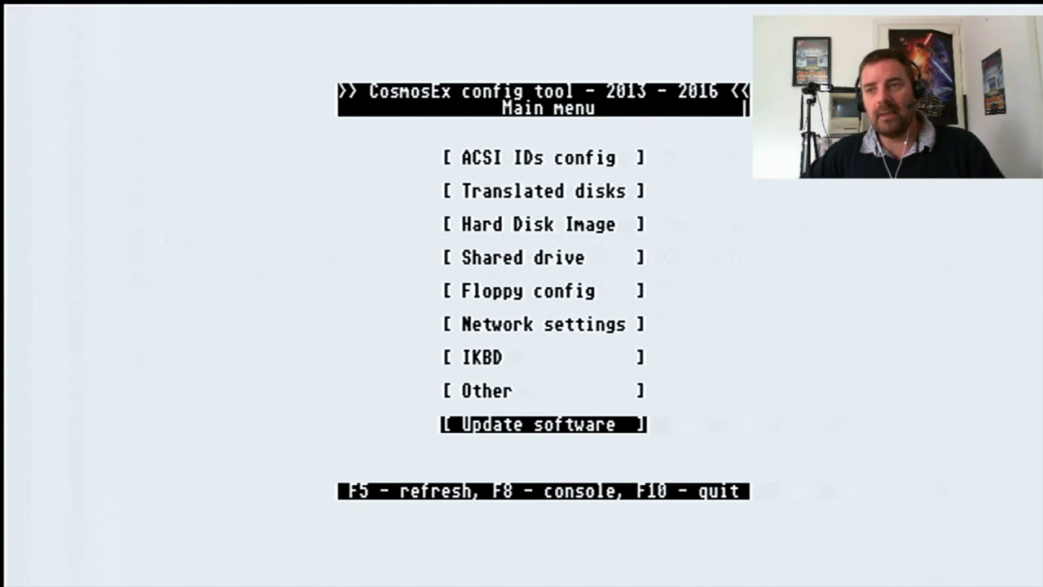
key("F10")
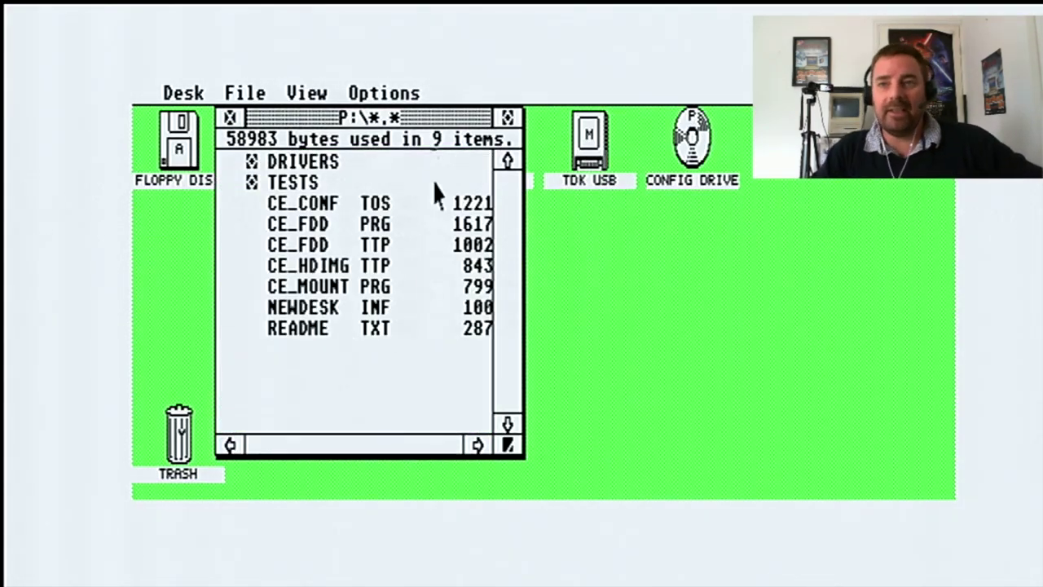
Close the config drive window to return to the empty desktop.
mouse_move(244, 93)
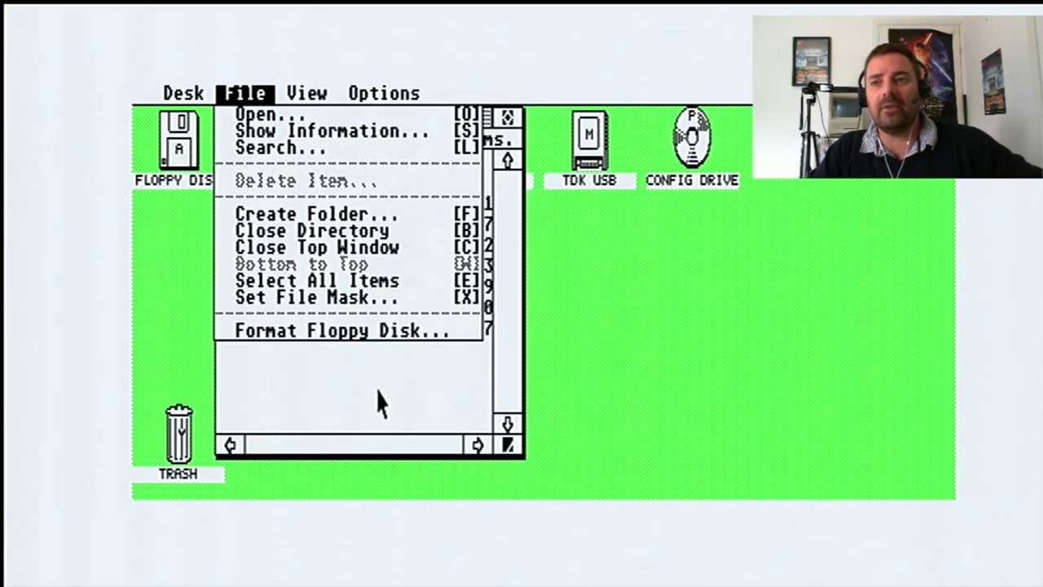
left_click(377, 401)
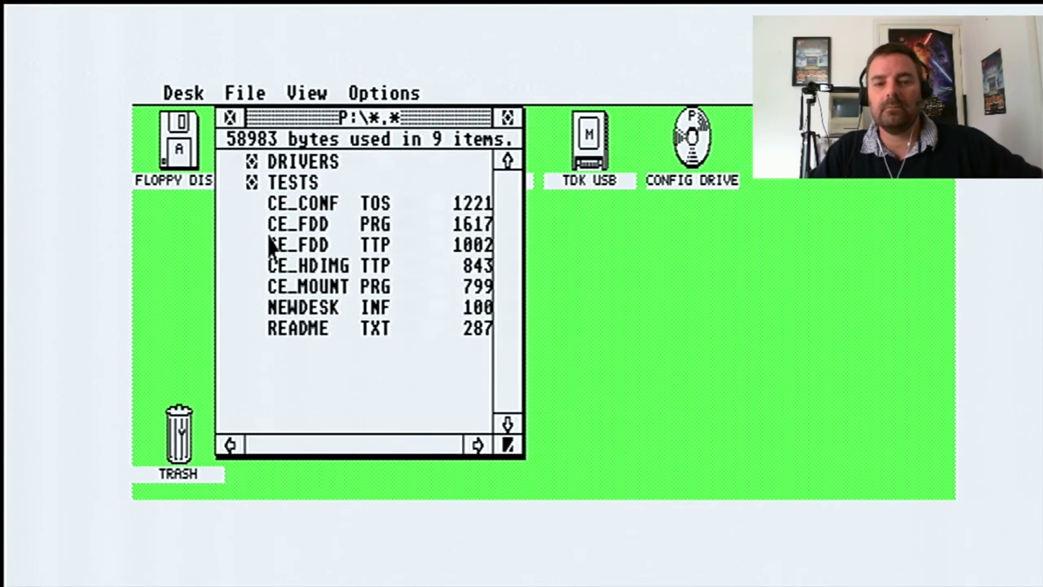
left_click(221, 118)
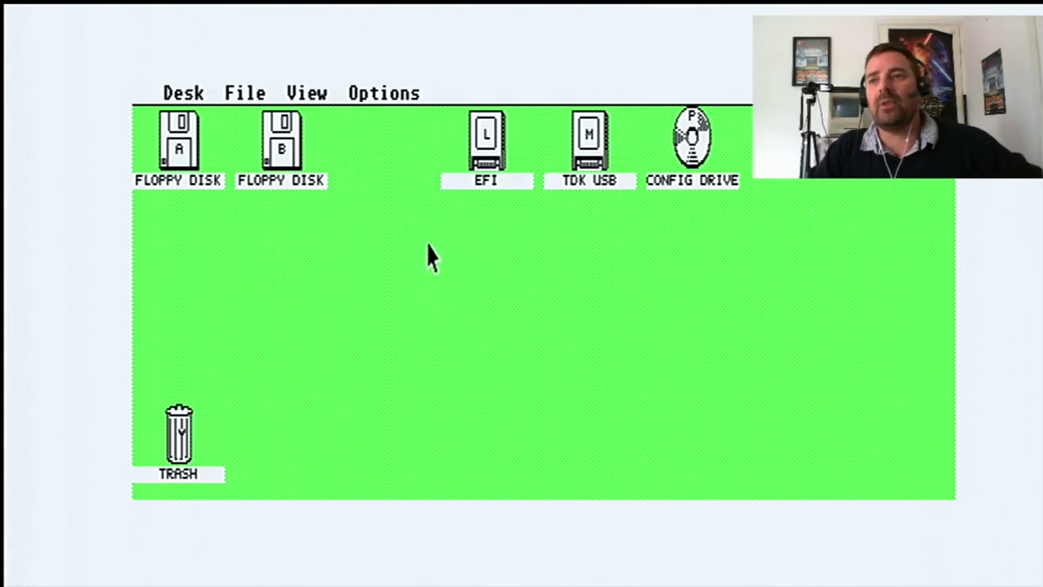
Check the contents of the EFI drive and open the ST_ folder on the TDK USB drive.
double_click(486, 147)
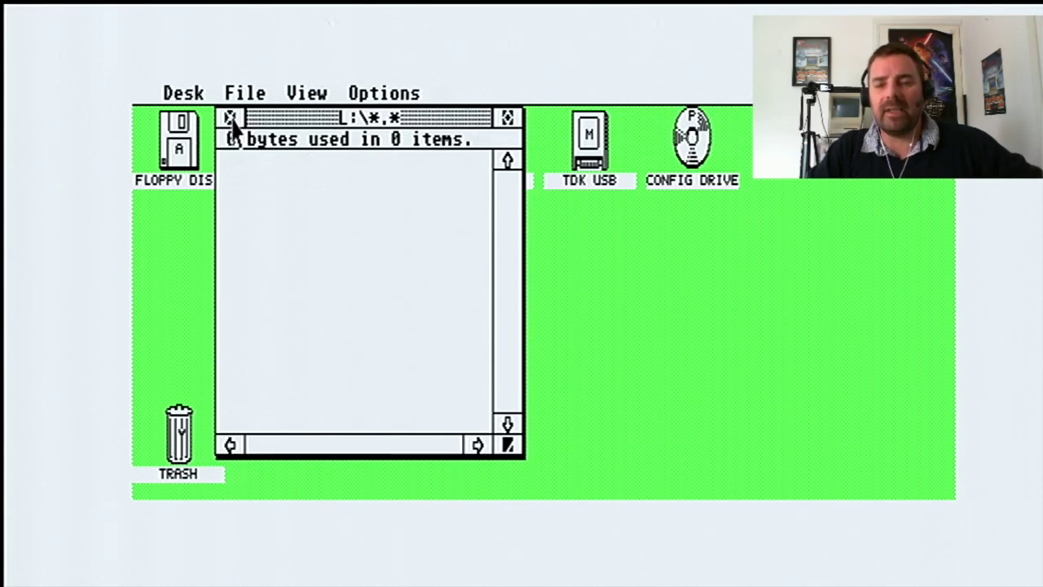
left_click(230, 121)
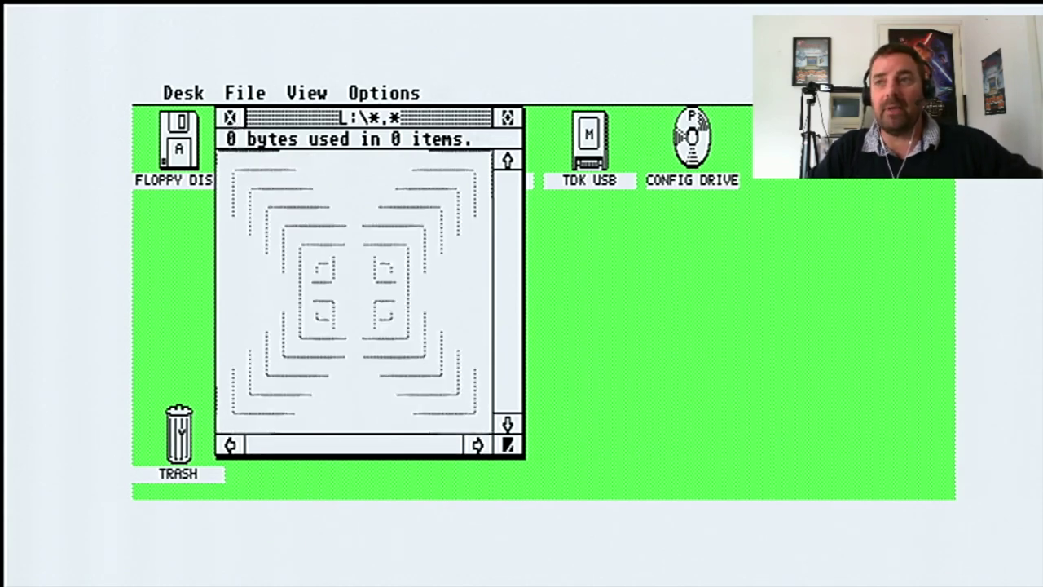
double_click(580, 135)
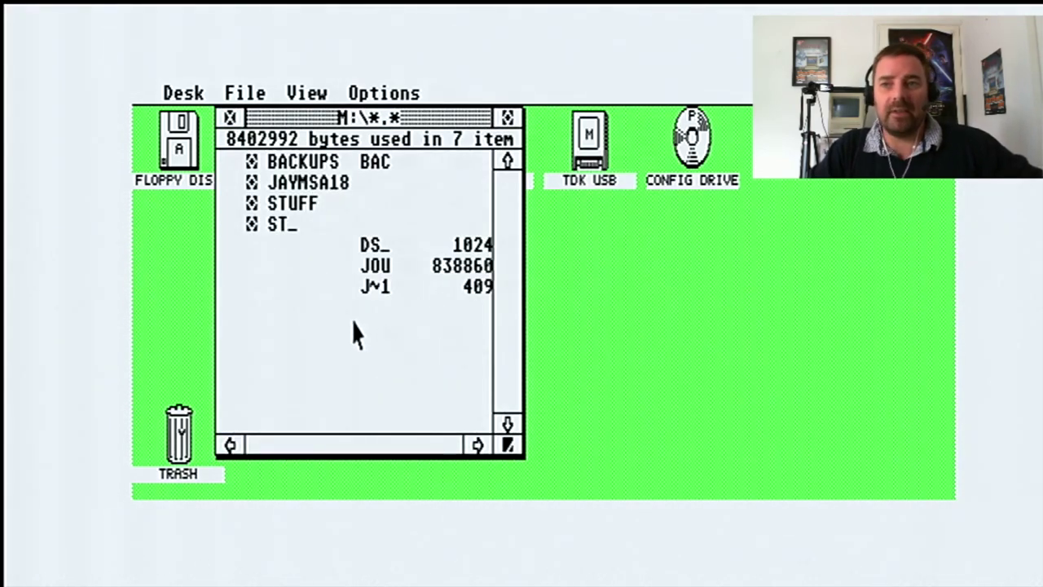
double_click(269, 226)
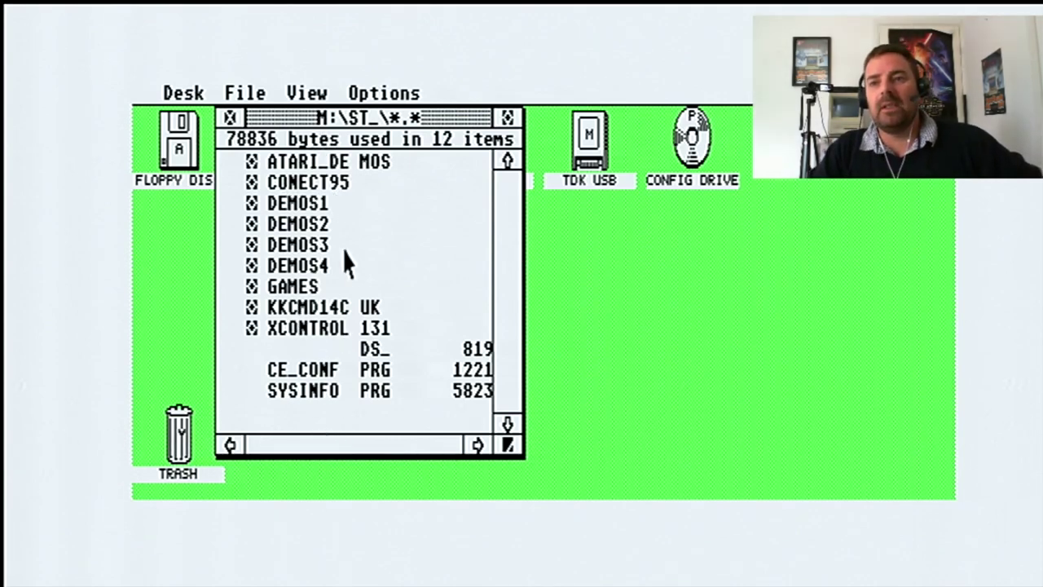
Launch CE_CONF.PRG from the ST_ folder to view its main menu, and quit it again.
left_click_drag(295, 370, 749, 484)
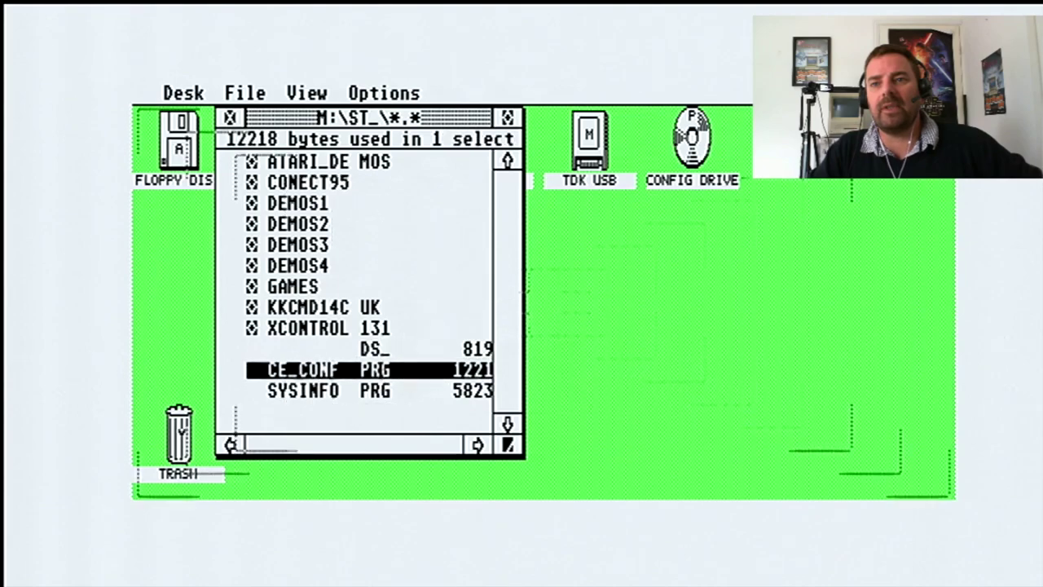
double_click(293, 369)
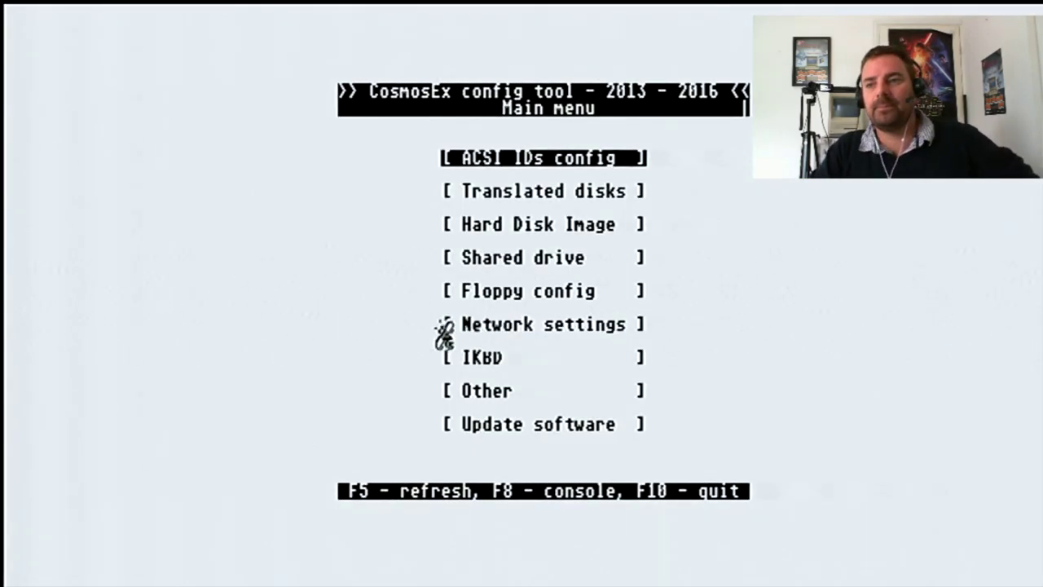
key("F10")
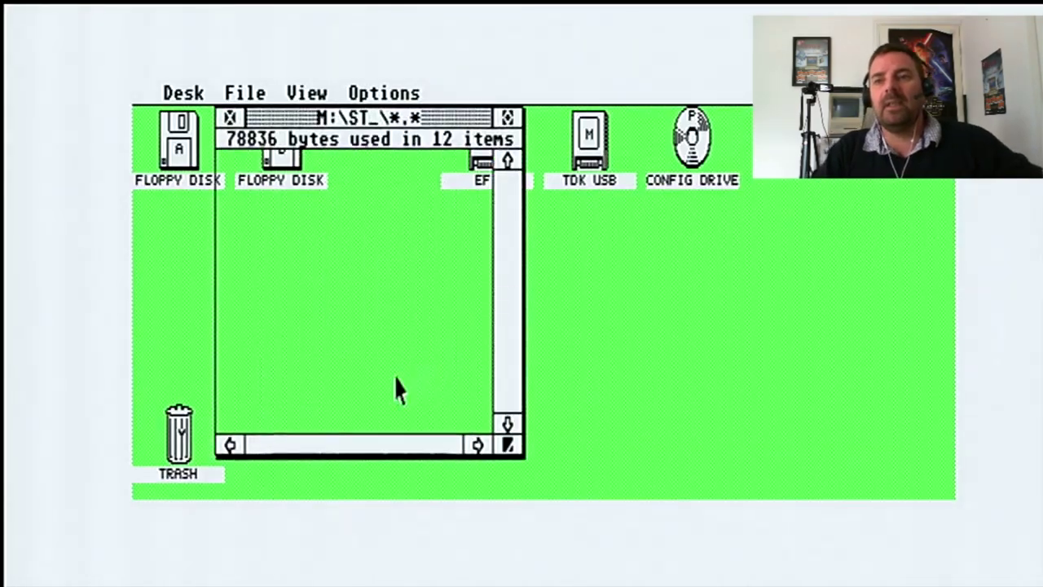
Run SYSINFO.PRG from the ST_ folder to examine the system and memory information and the Keyboard & Disk page.
left_click(340, 393)
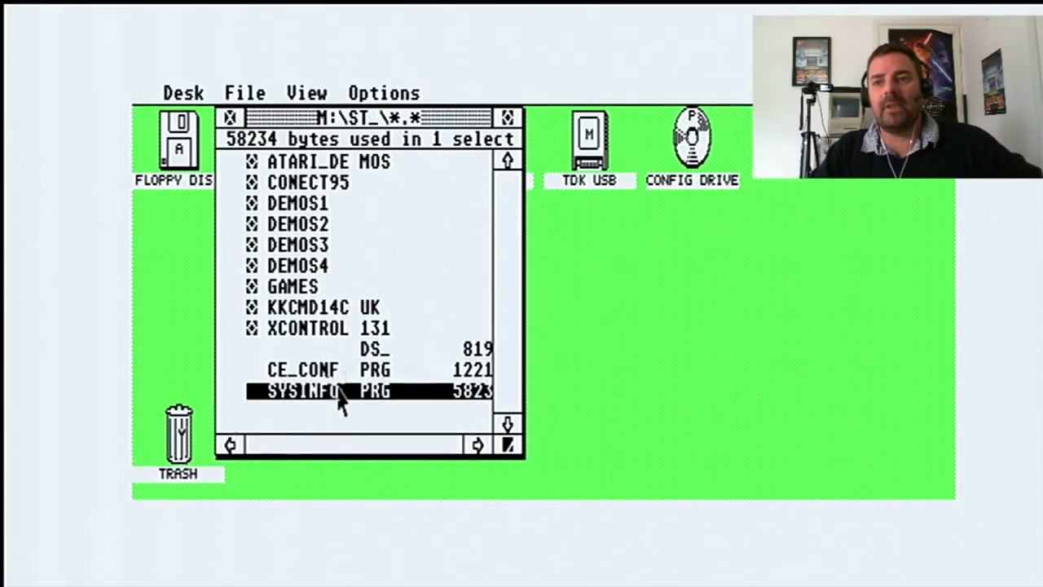
double_click(338, 389)
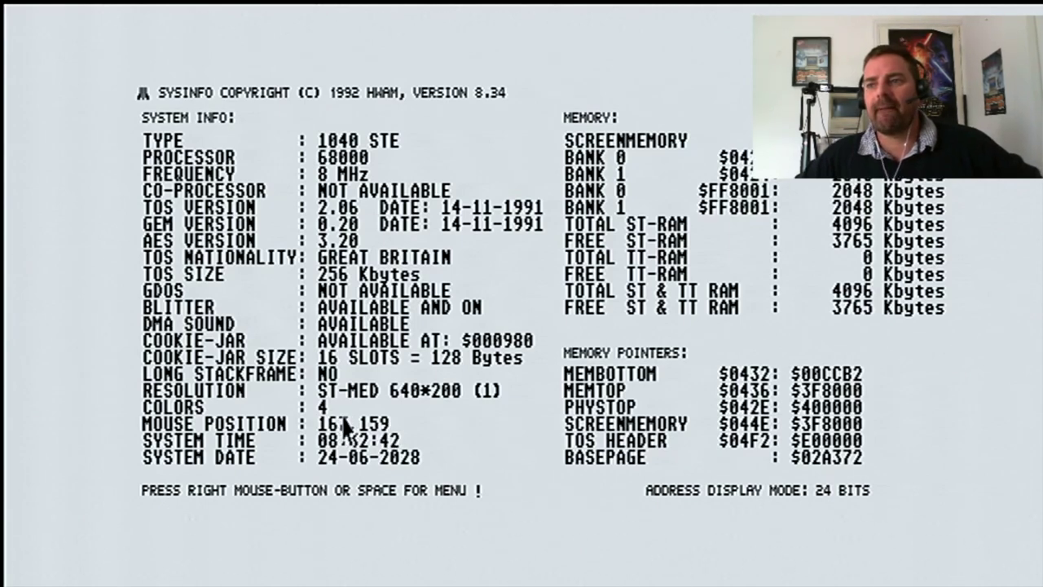
right_click(398, 437)
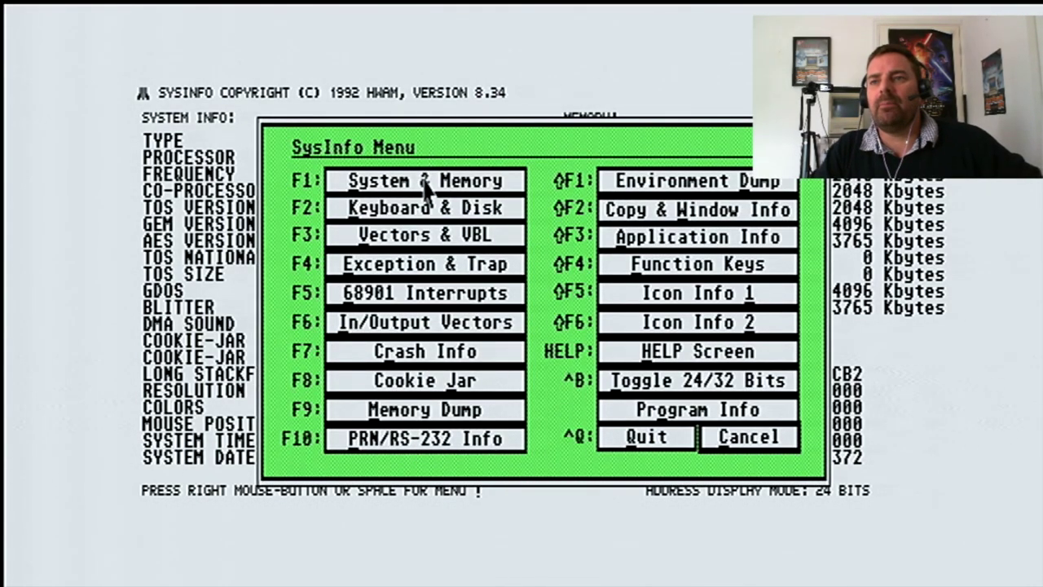
left_click(431, 210)
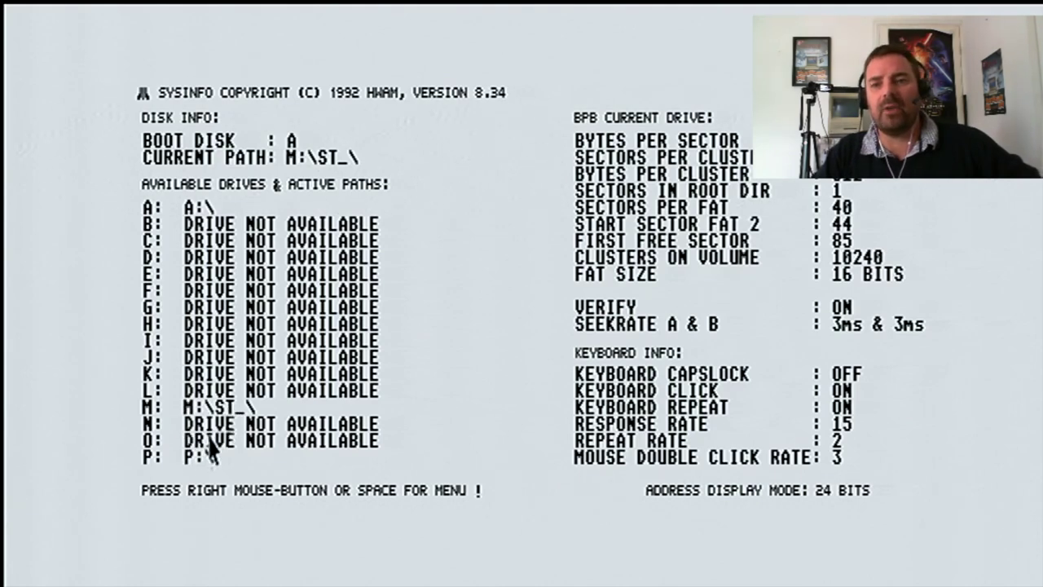
Quit SysInfo to return to the ST_ folder on the desktop.
right_click(408, 354)
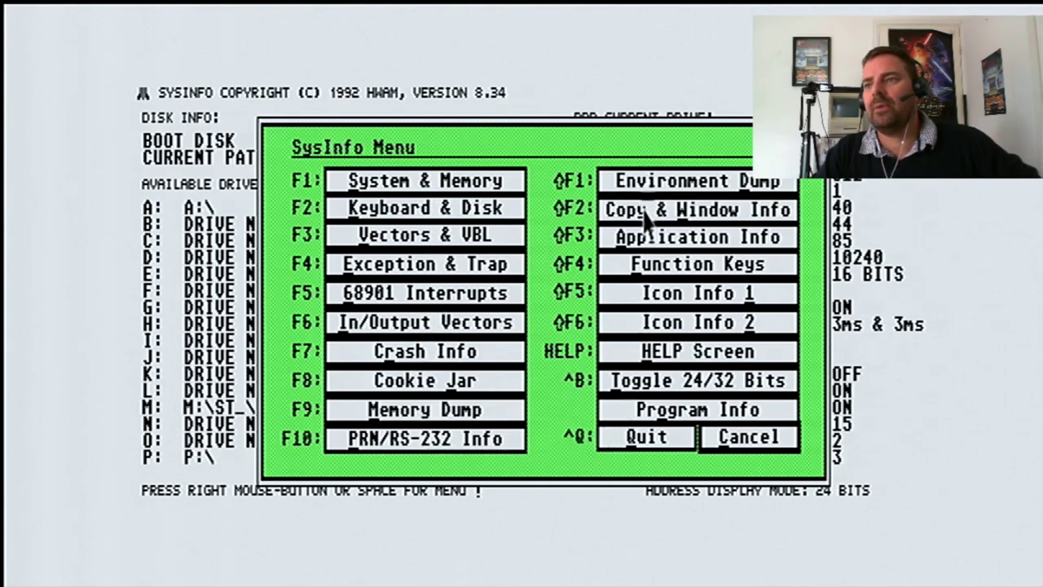
left_click(650, 440)
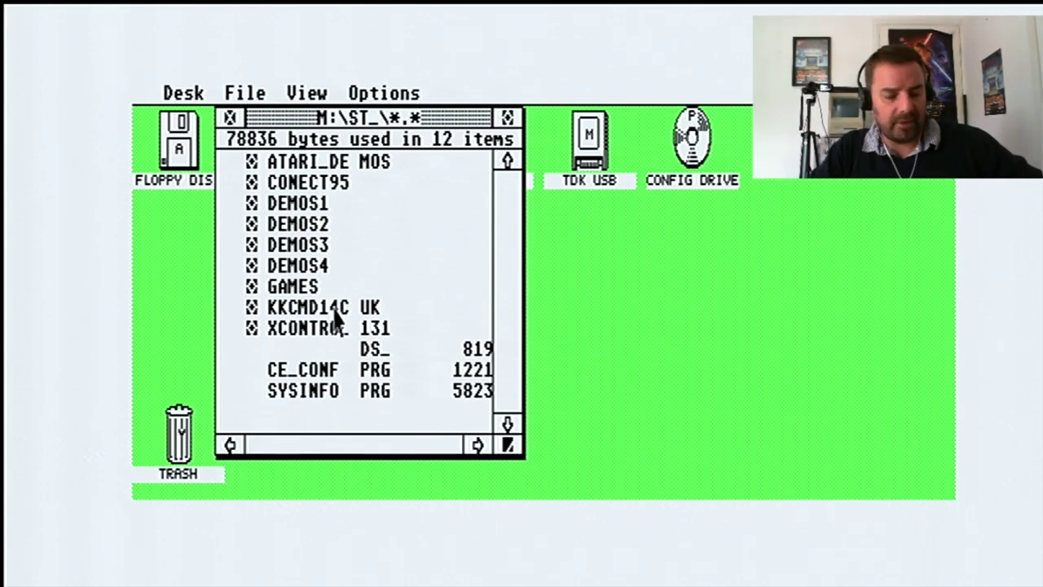
mouse_move(244, 93)
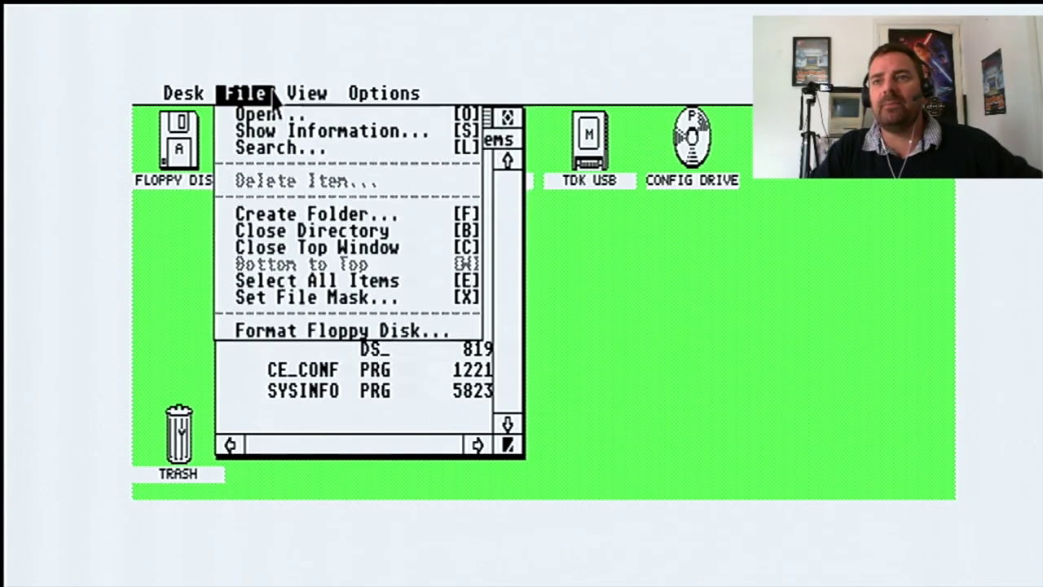
left_click(503, 300)
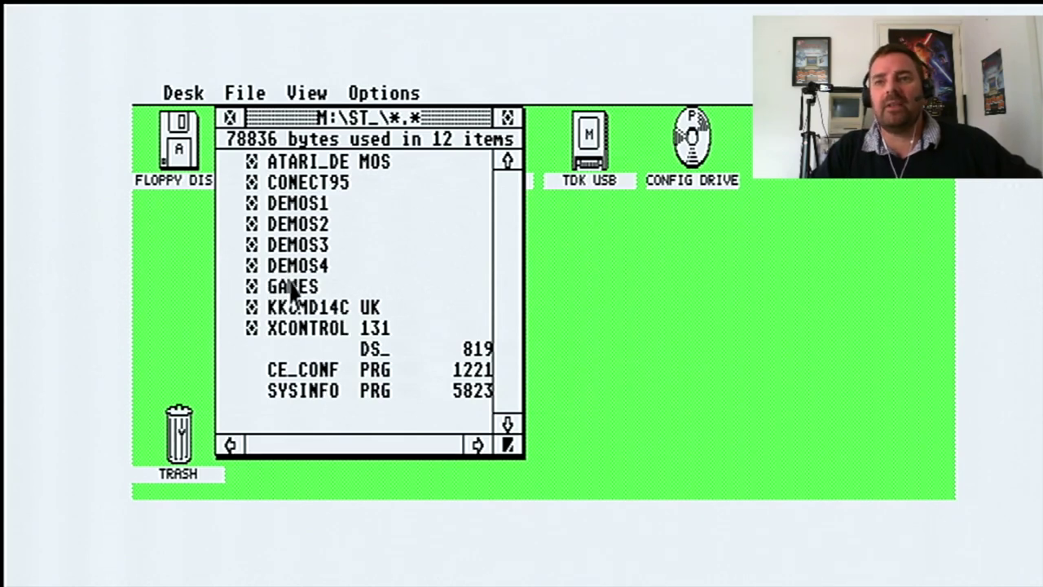
Look through the whole list of games in the GAMES folder and return to the ST_ folder.
left_click(290, 285)
double_click(291, 285)
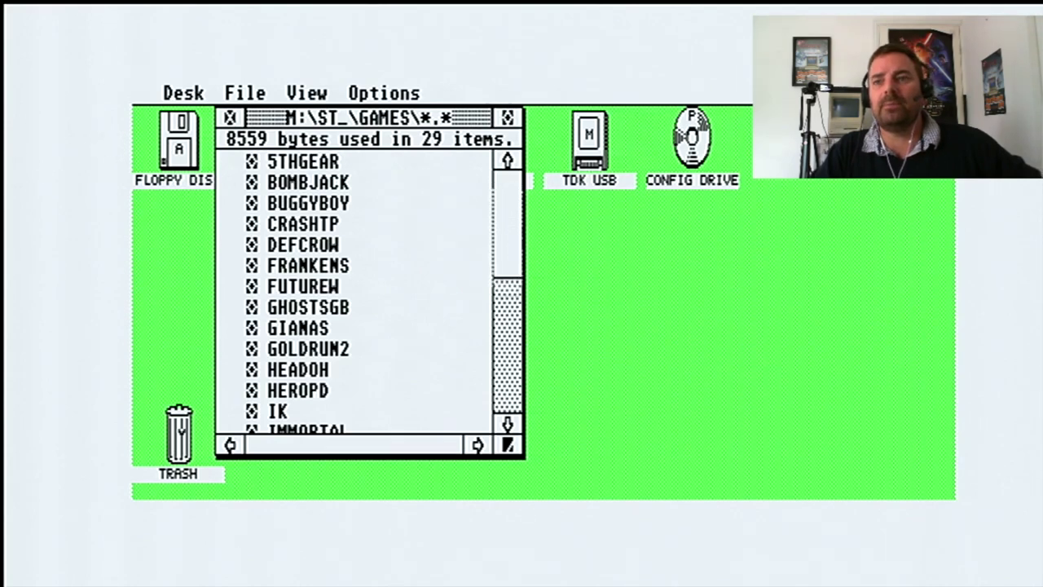
left_click_drag(507, 224, 507, 359)
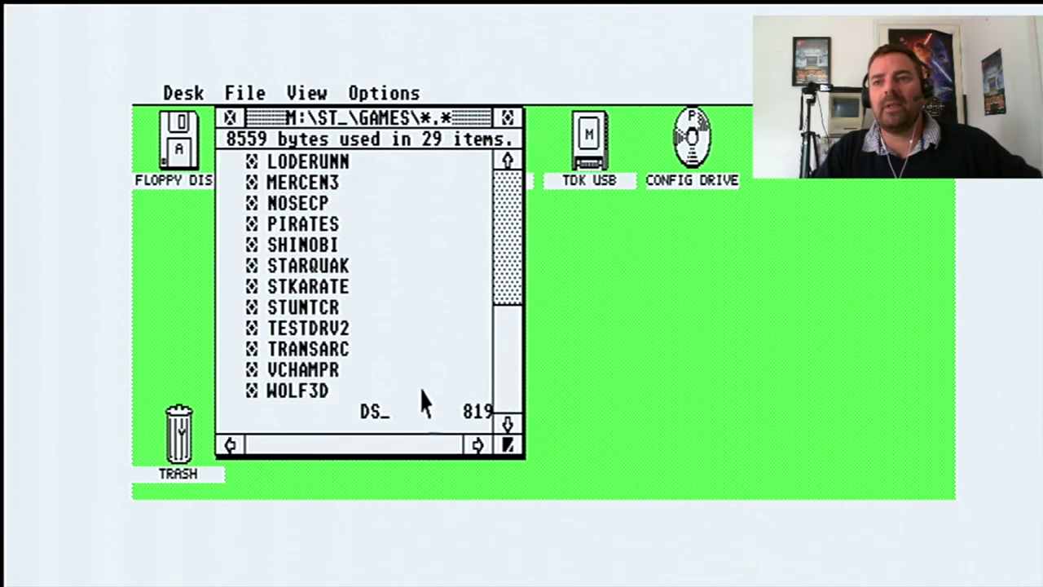
mouse_move(306, 93)
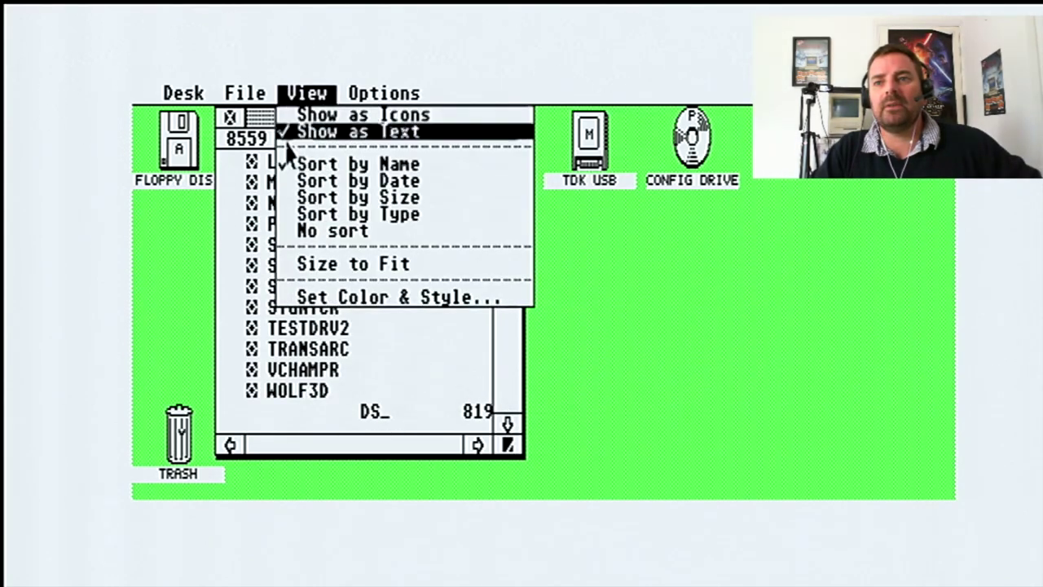
left_click(344, 404)
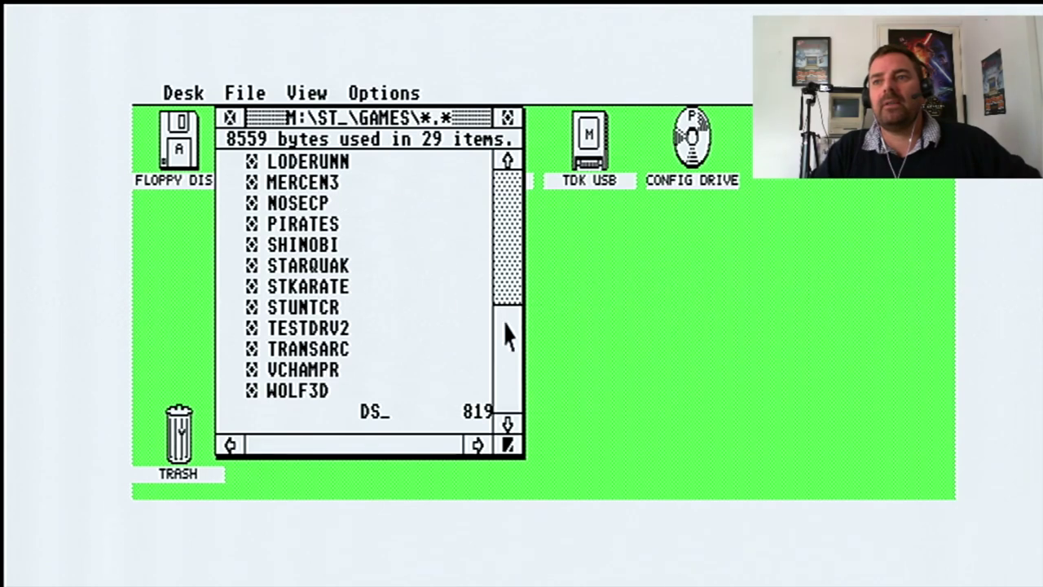
left_click_drag(508, 333, 507, 170)
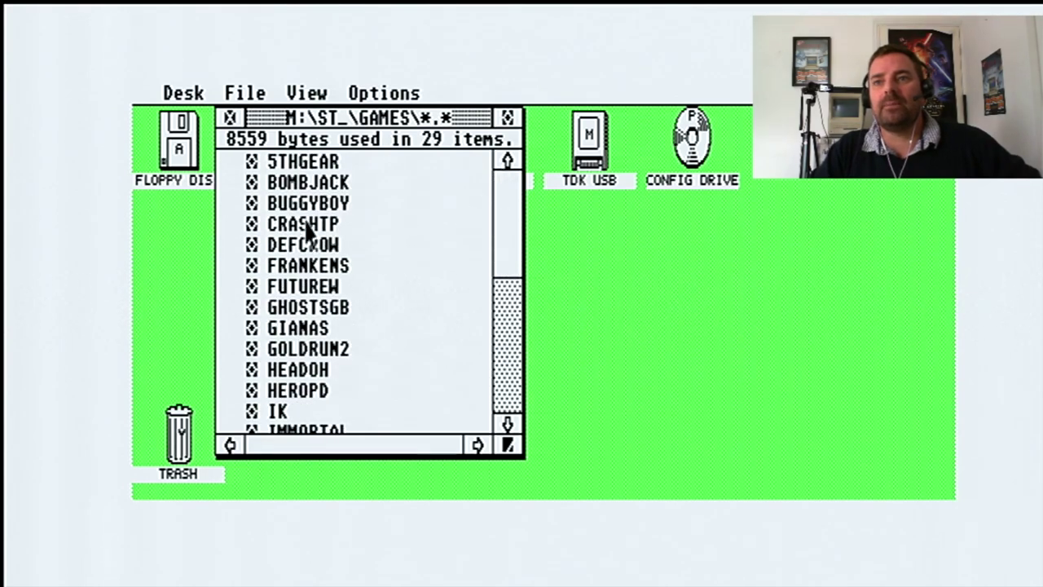
left_click(230, 117)
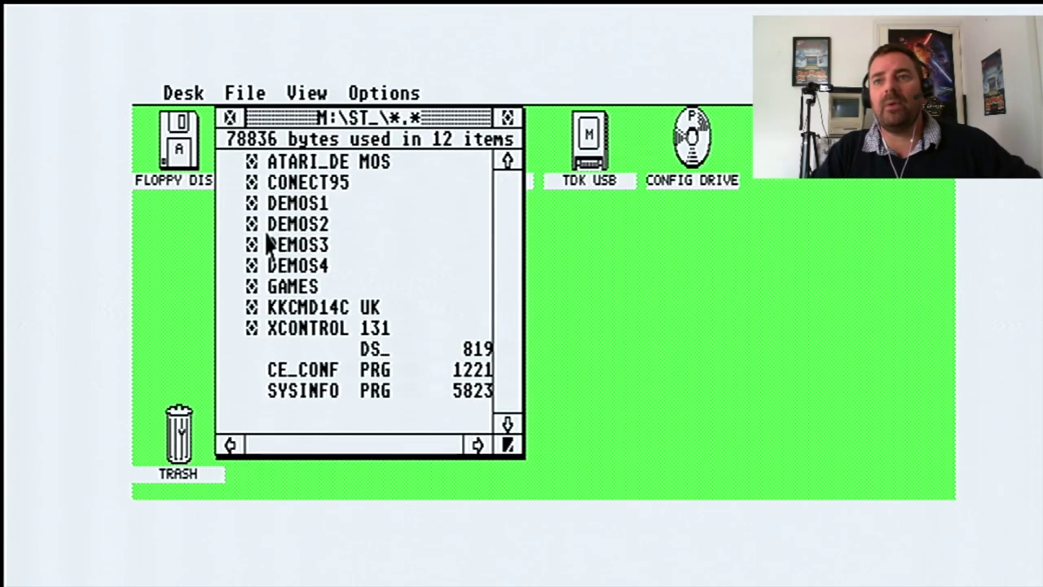
Open the DEMOS3 folder to browse its demos, and check the contents of its BRAINDMG subfolder.
left_click_drag(299, 246, 334, 277)
double_click(300, 246)
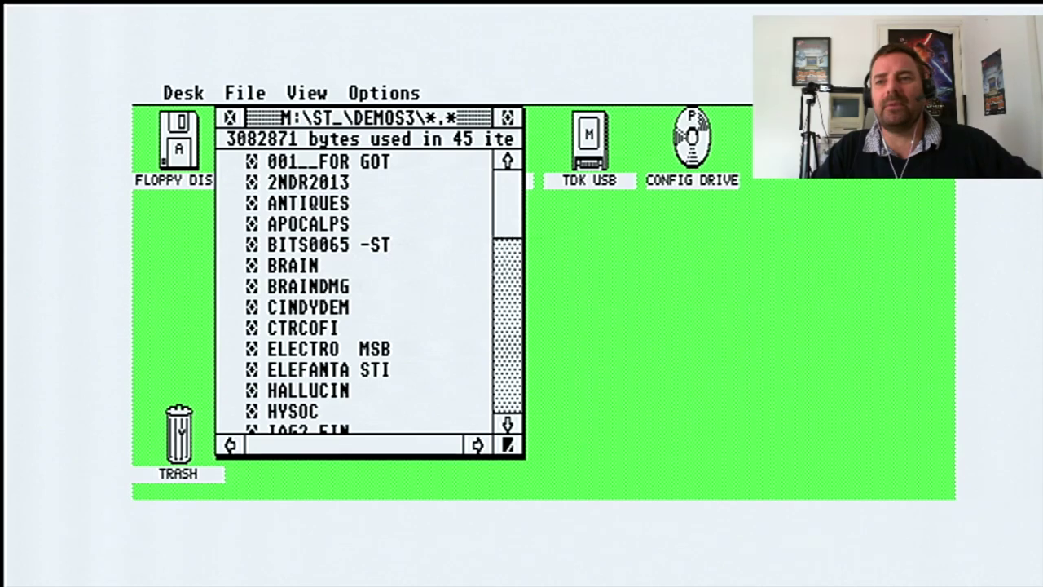
left_click_drag(505, 225, 505, 275)
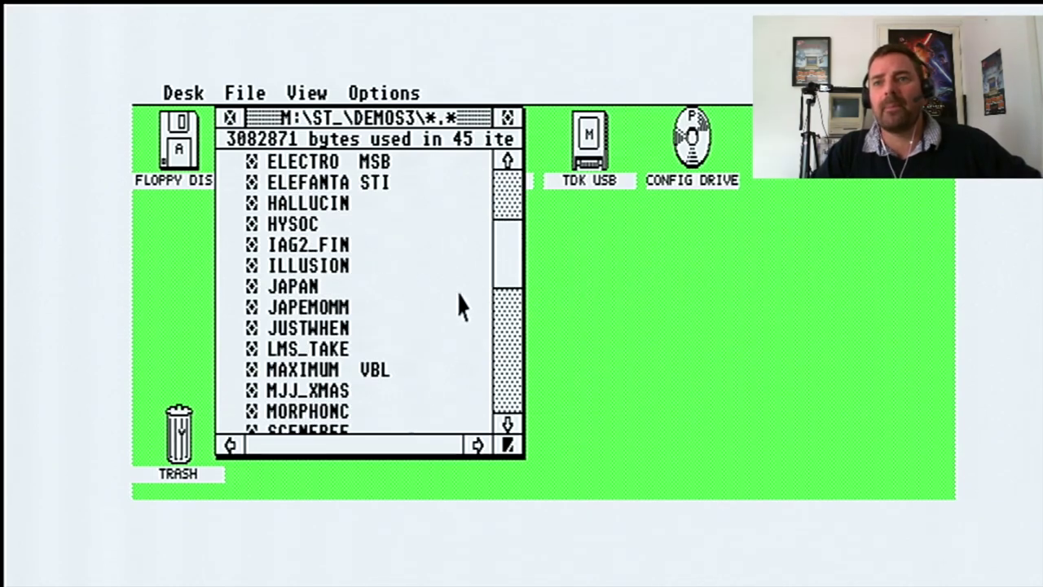
left_click_drag(508, 263, 508, 163)
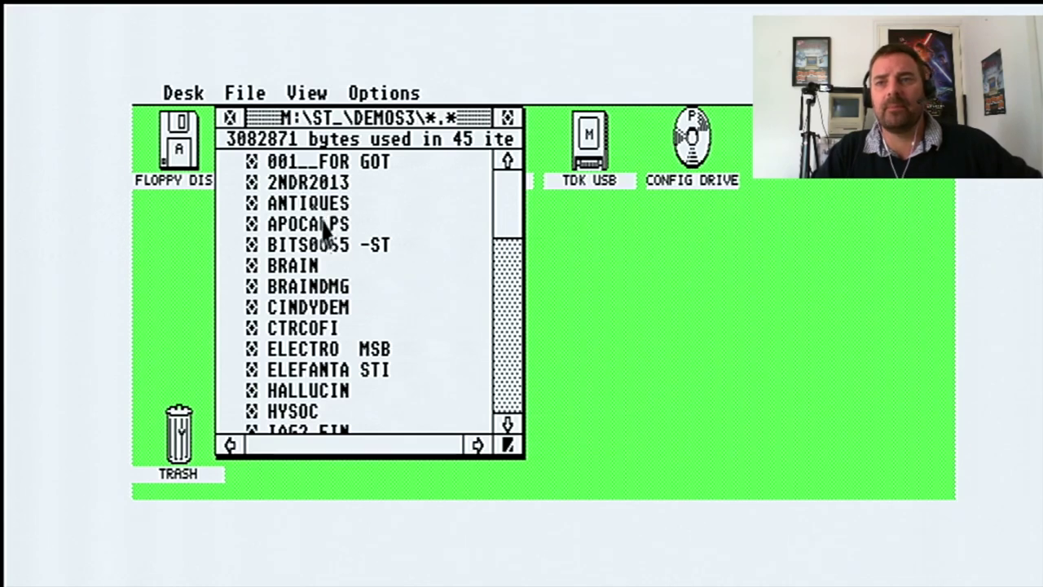
double_click(303, 289)
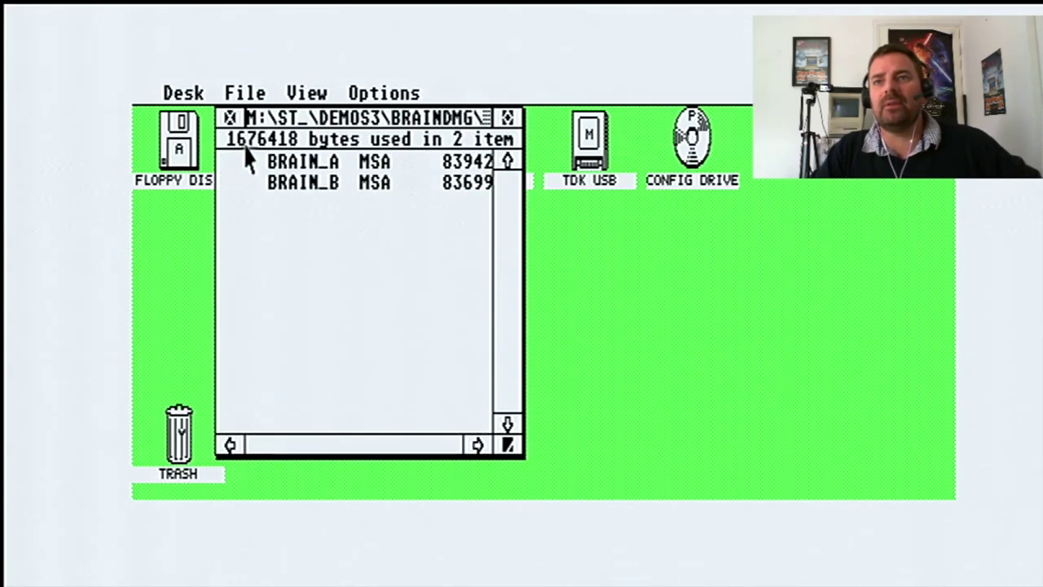
left_click(230, 120)
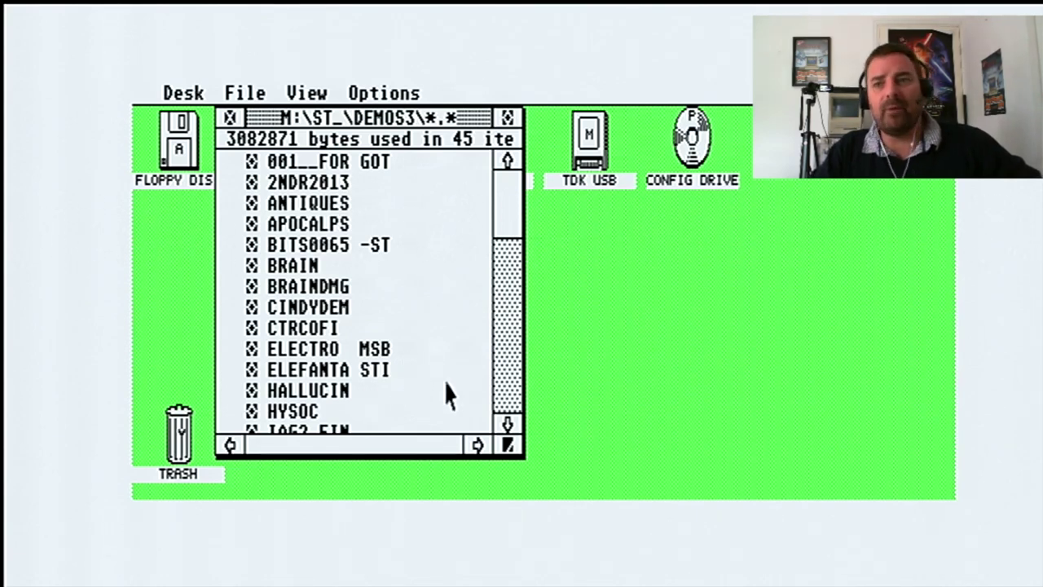
Open the CINDYDEM folder inside DEMOS3 and launch the demo program R001_FIN.PRG.
left_click(344, 310)
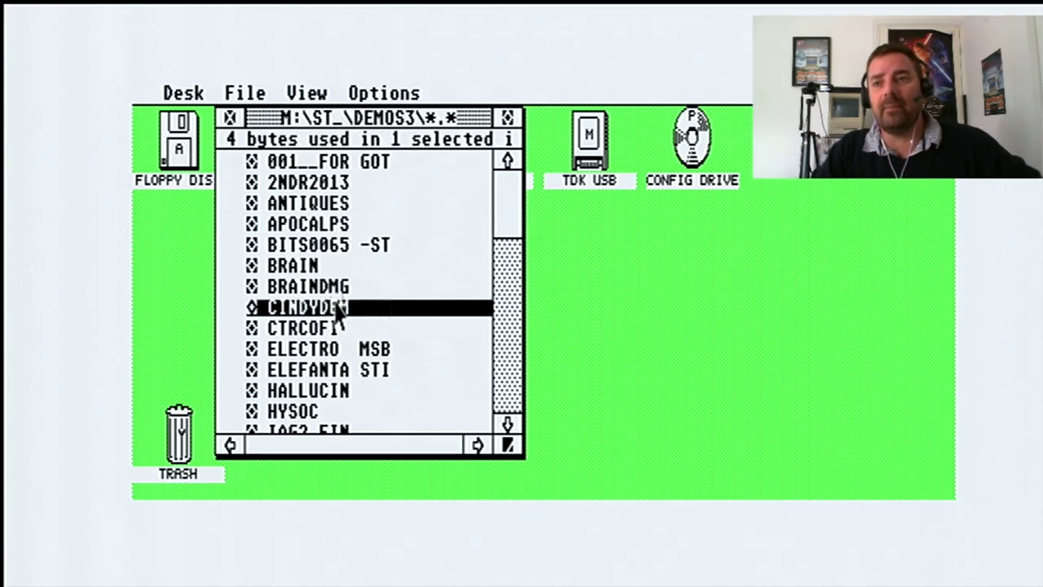
double_click(335, 311)
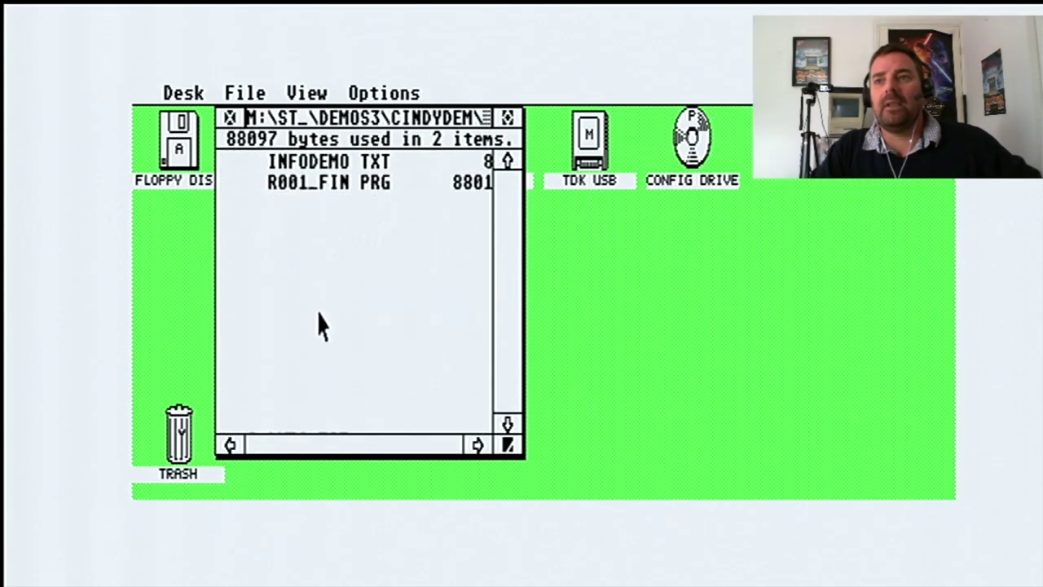
double_click(318, 186)
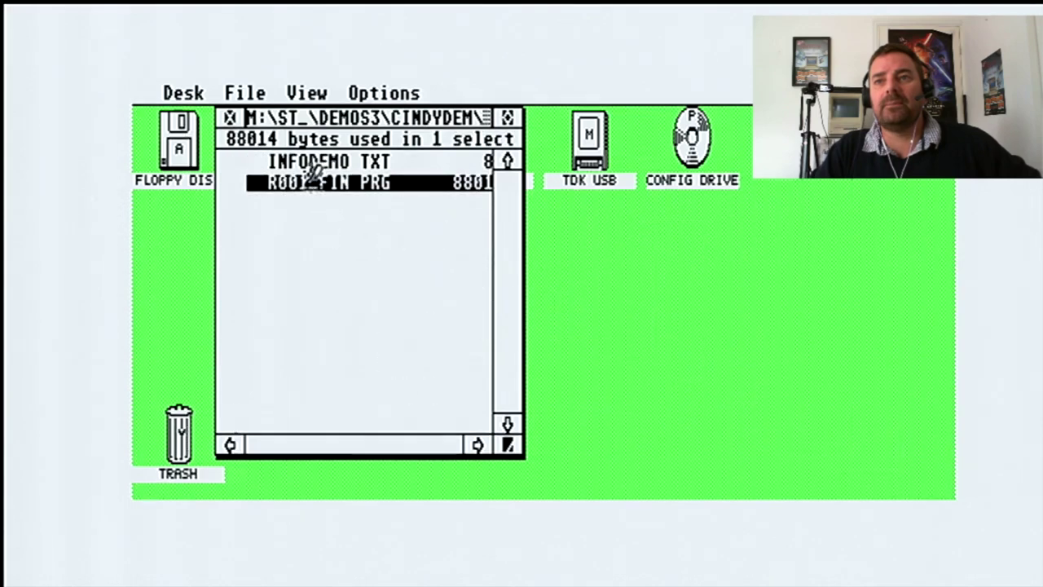